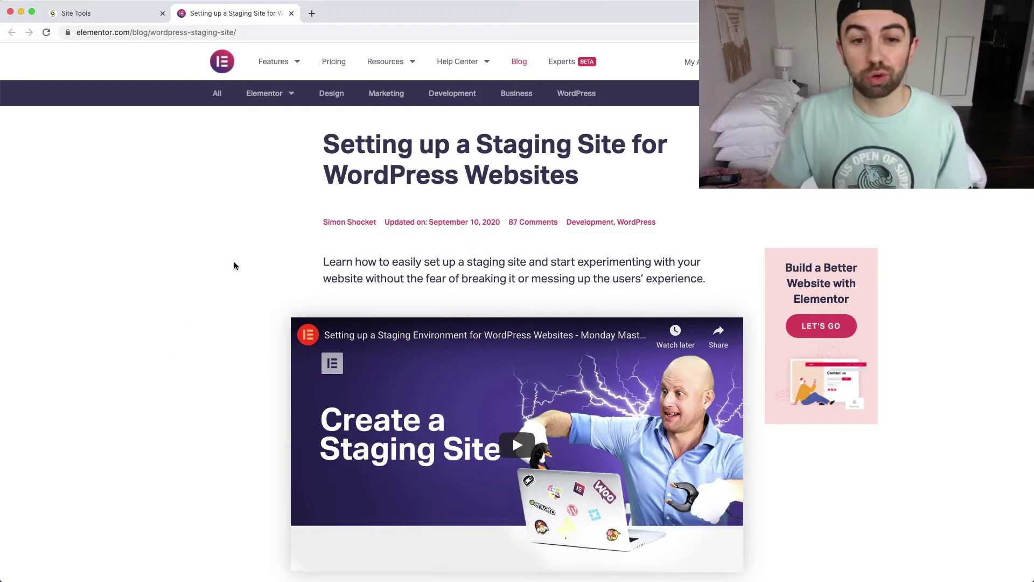
scroll(514, 224, down, 3)
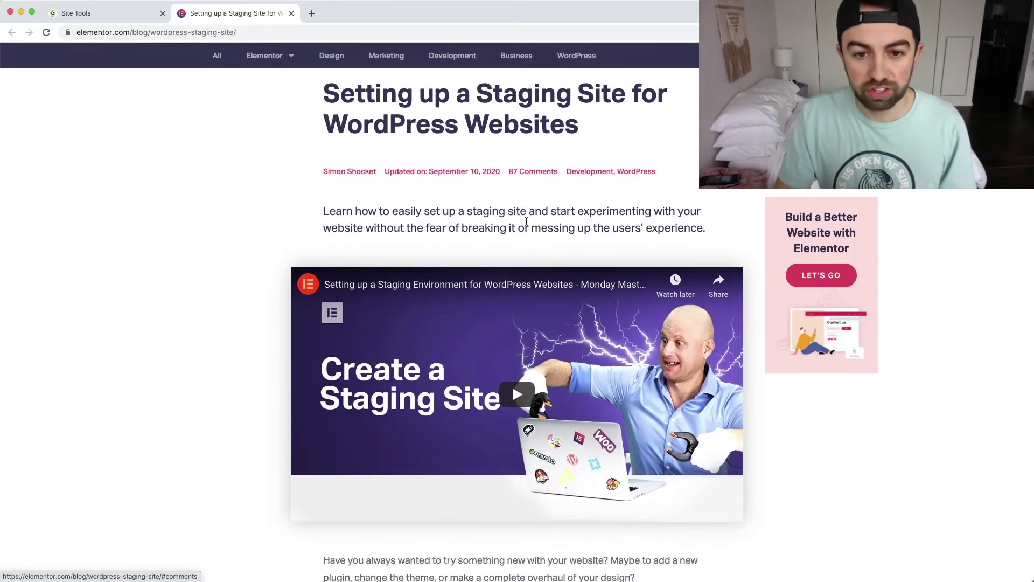
scroll(526, 221, down, 10)
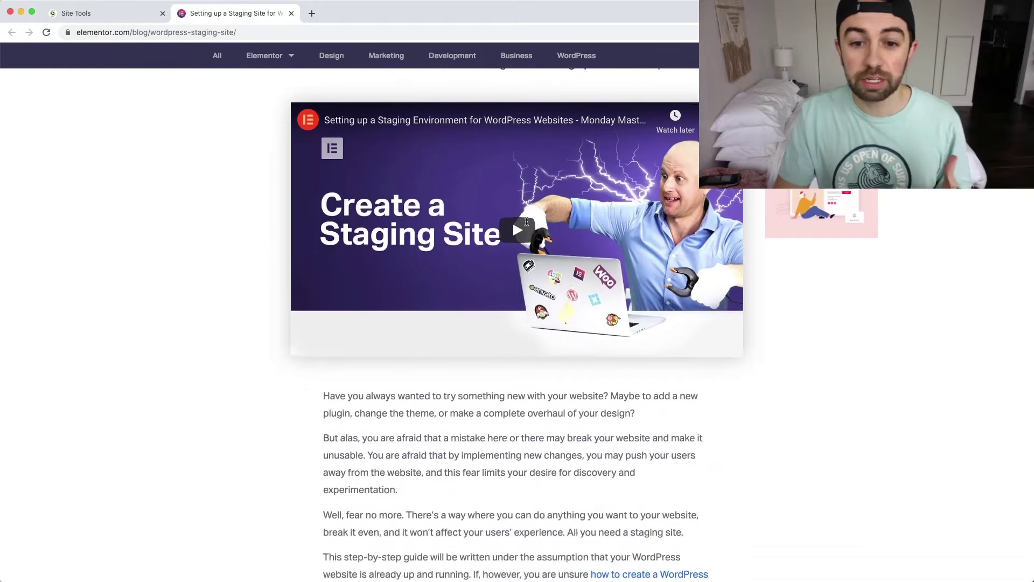
scroll(527, 222, down, 14)
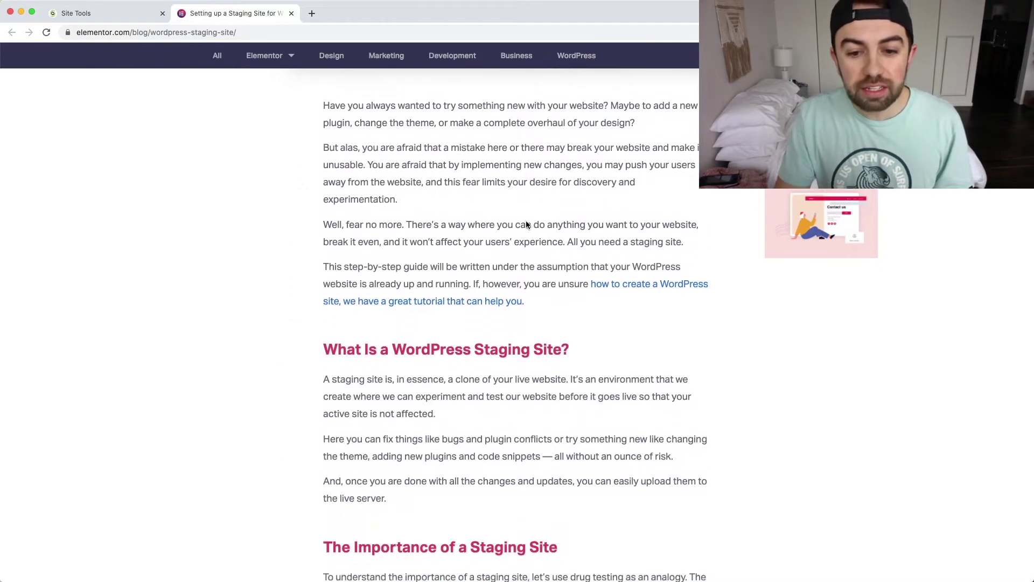
scroll(526, 222, down, 1)
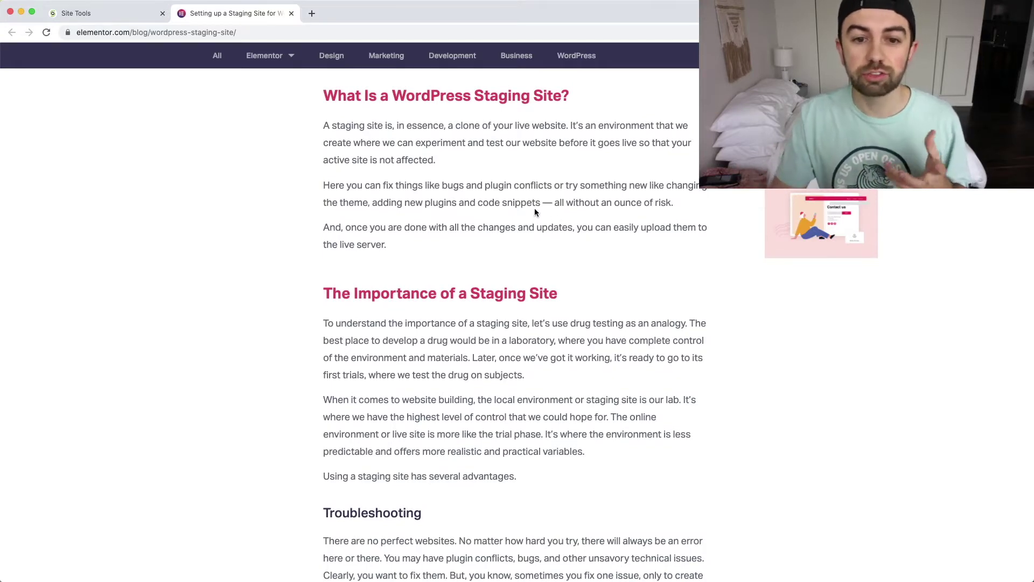
scroll(536, 213, down, 8)
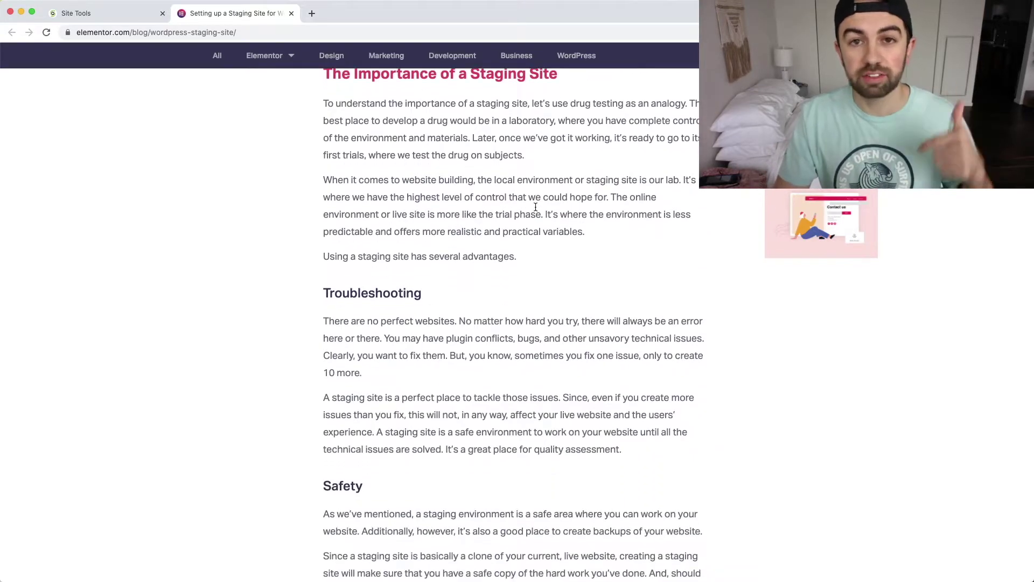
scroll(536, 206, down, 17)
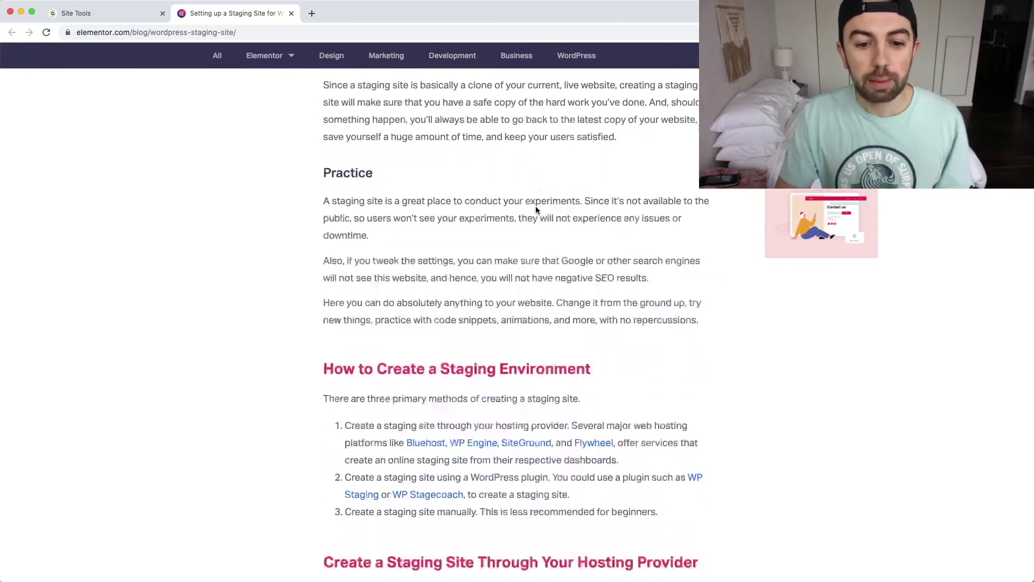
scroll(535, 206, down, 10)
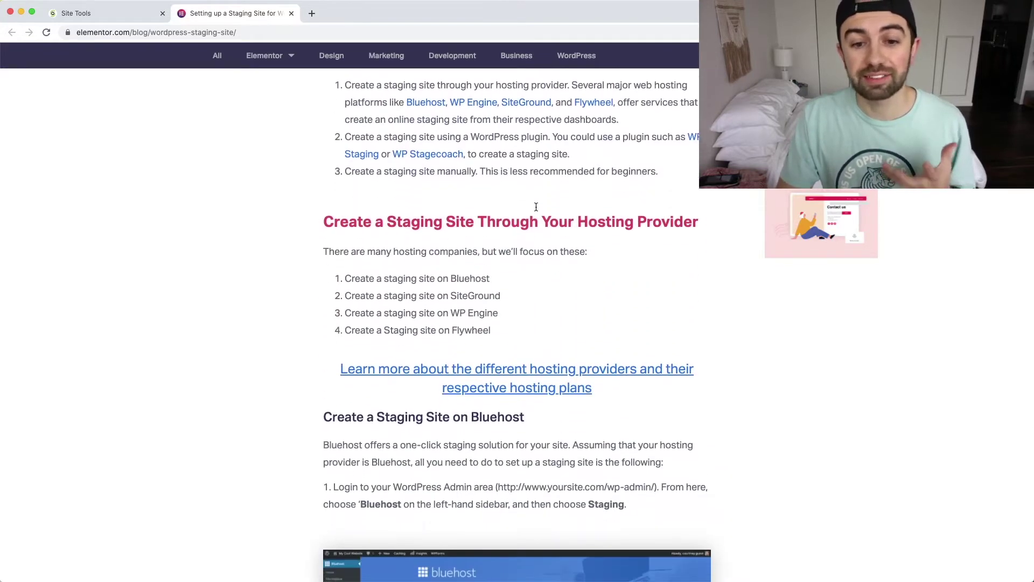
scroll(536, 207, down, 7)
scroll(536, 207, up, 2)
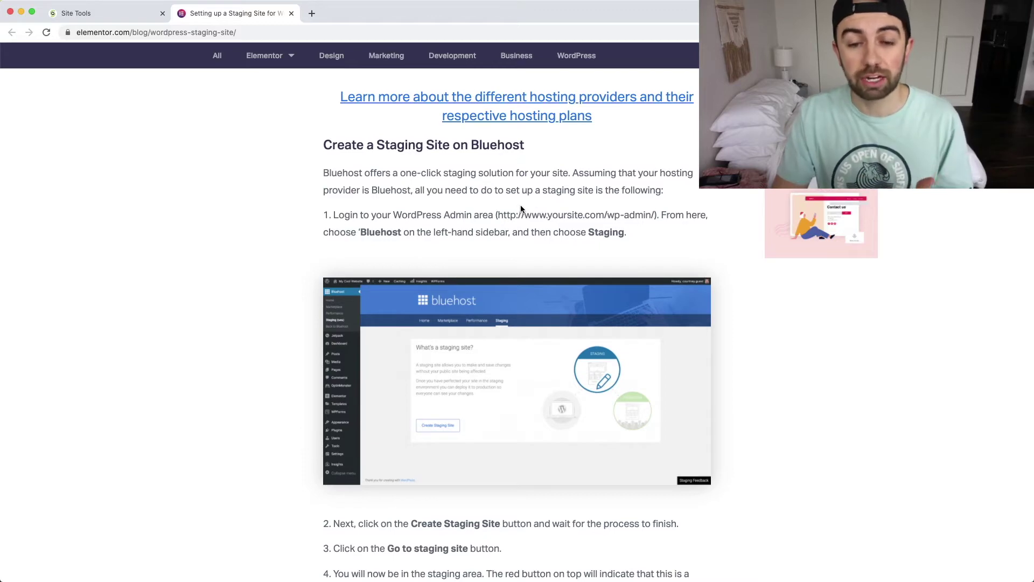
scroll(570, 183, down, 15)
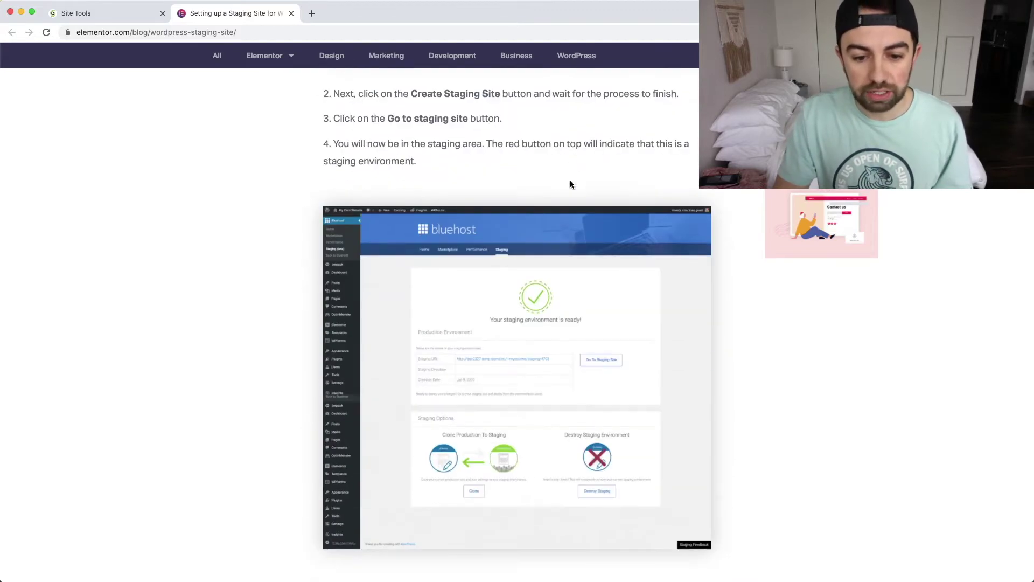
scroll(571, 184, down, 7)
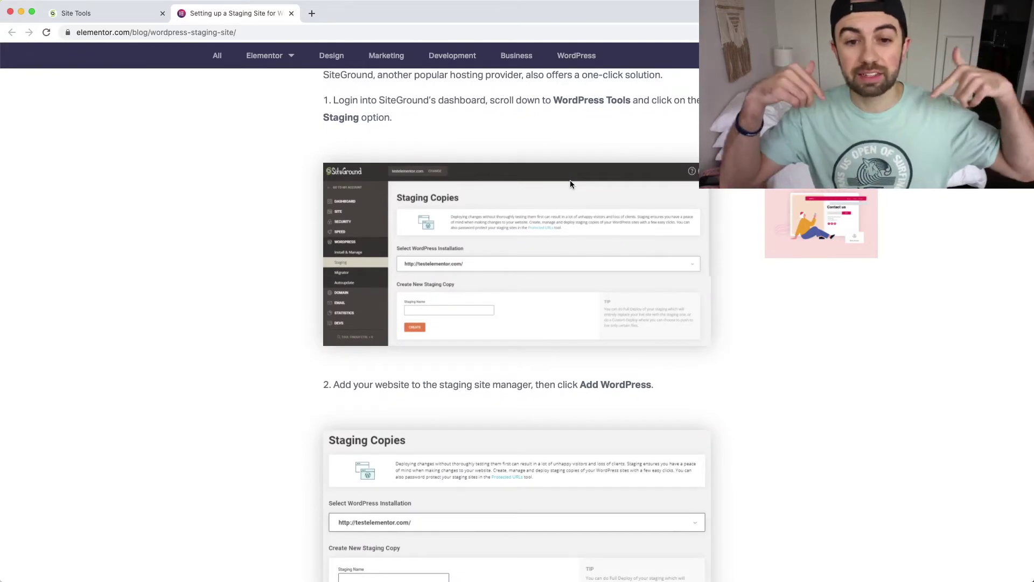
scroll(569, 183, up, 2)
scroll(563, 183, up, 1)
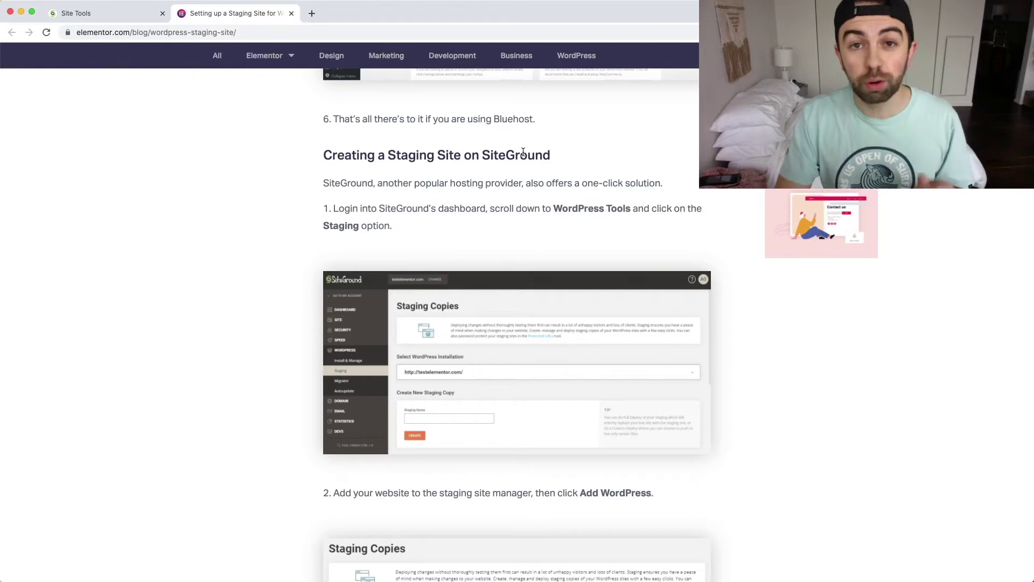
scroll(533, 151, down, 18)
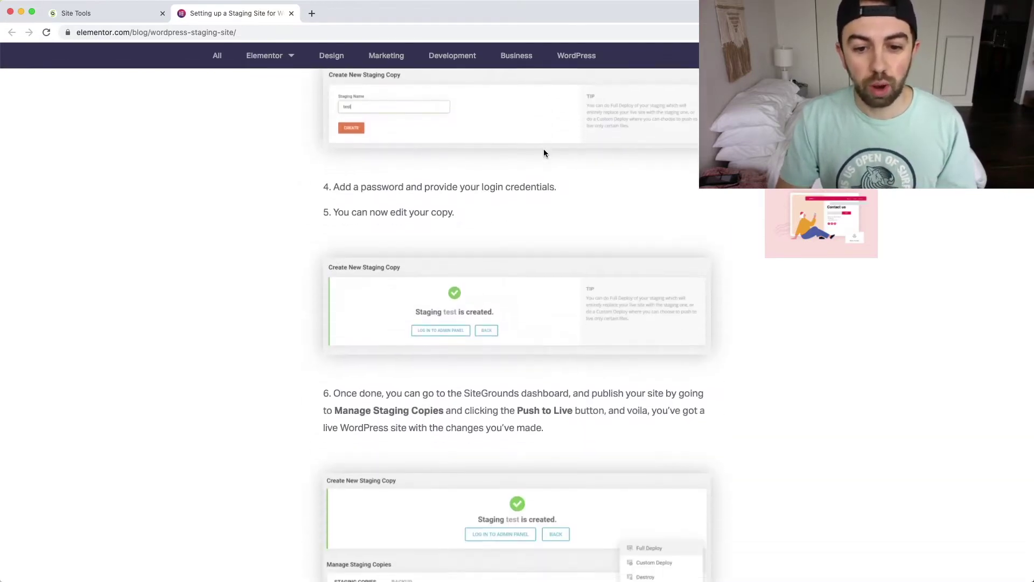
scroll(544, 153, down, 15)
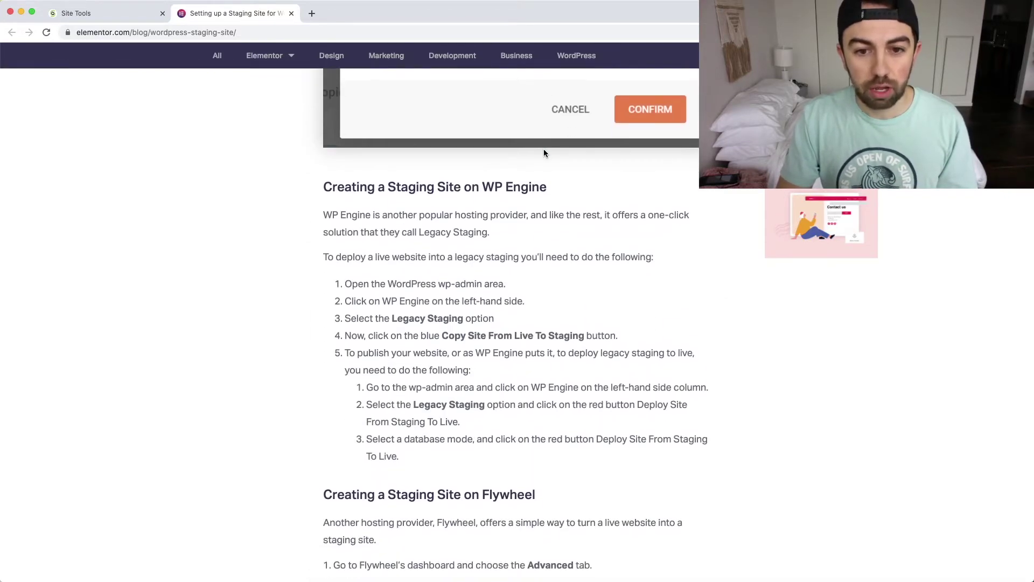
scroll(544, 153, down, 20)
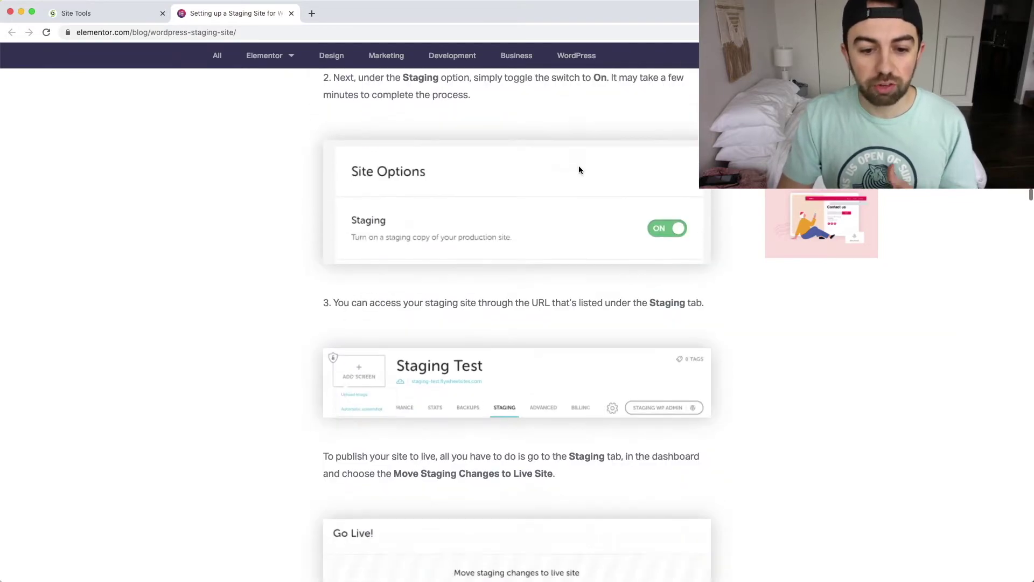
scroll(578, 170, down, 15)
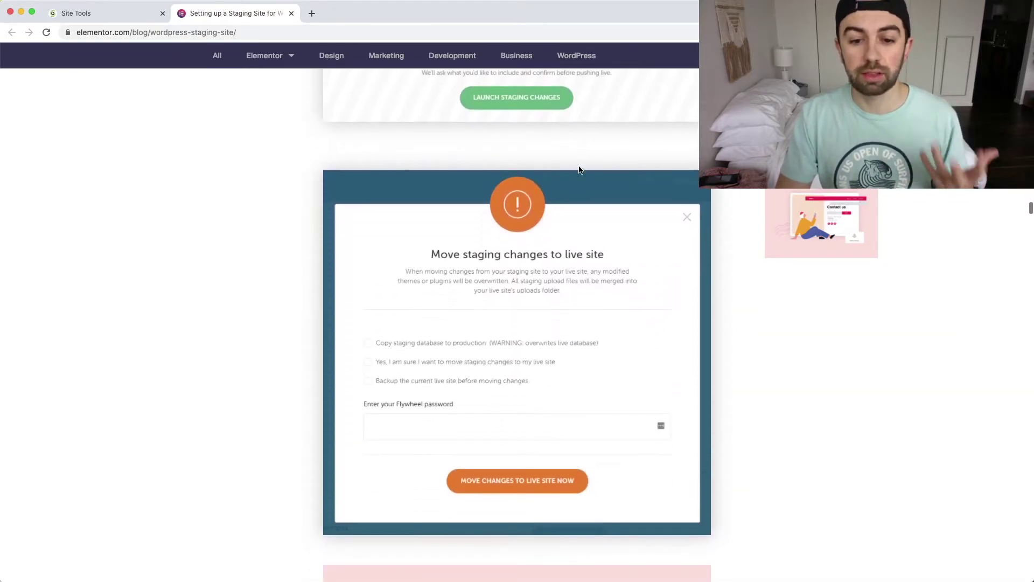
scroll(580, 170, up, 20)
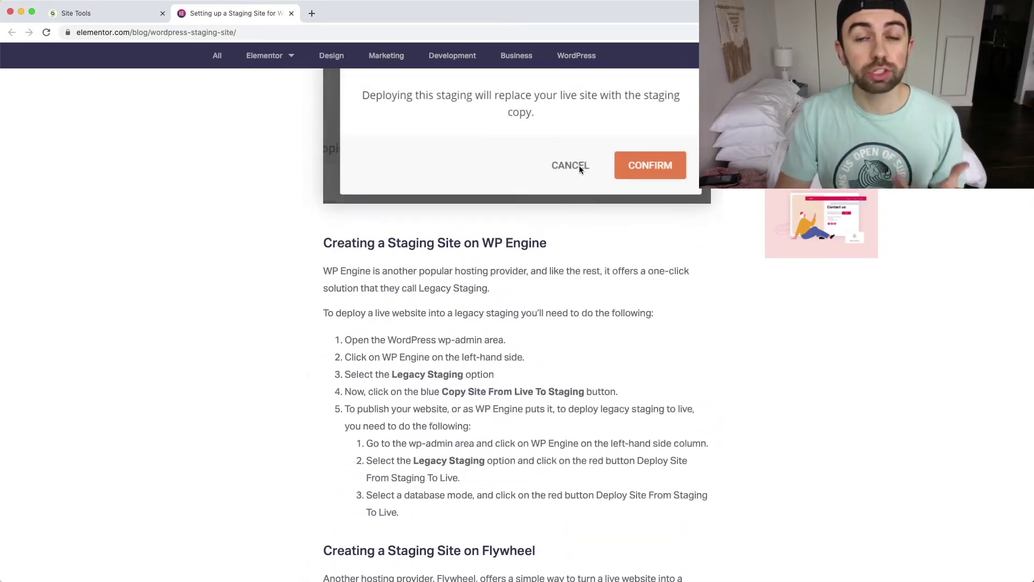
scroll(580, 167, up, 20)
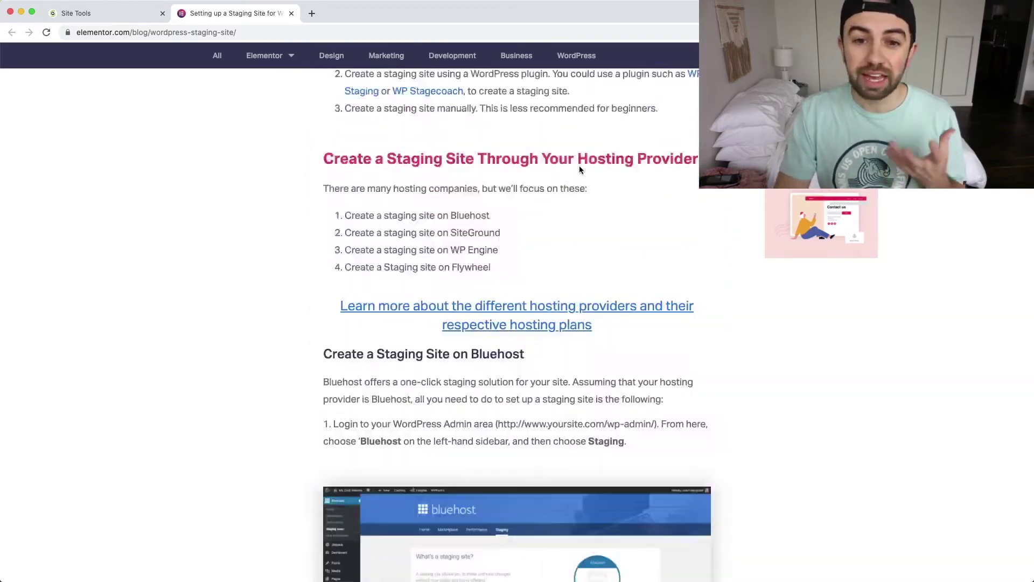
scroll(580, 169, up, 20)
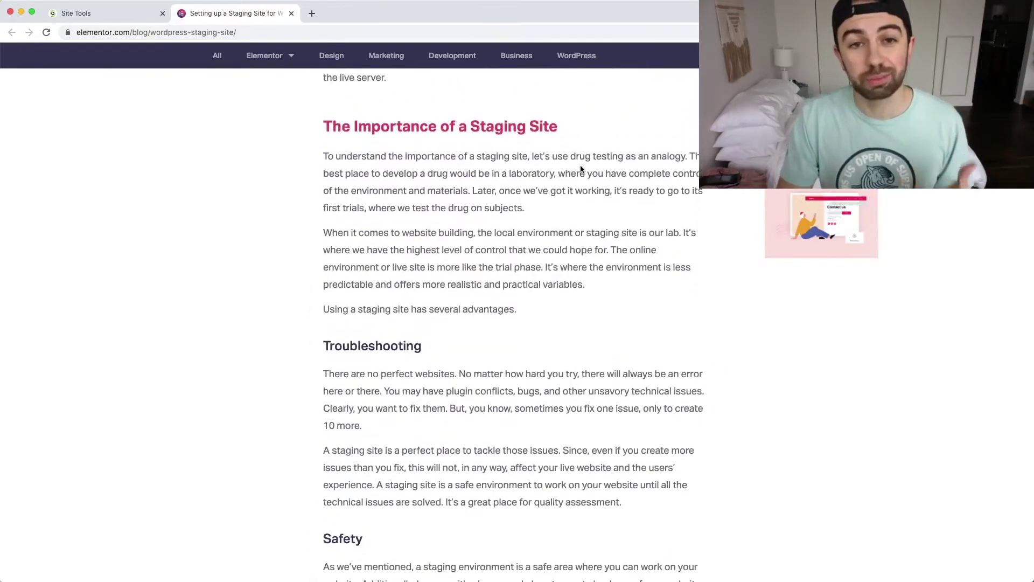
scroll(579, 169, up, 20)
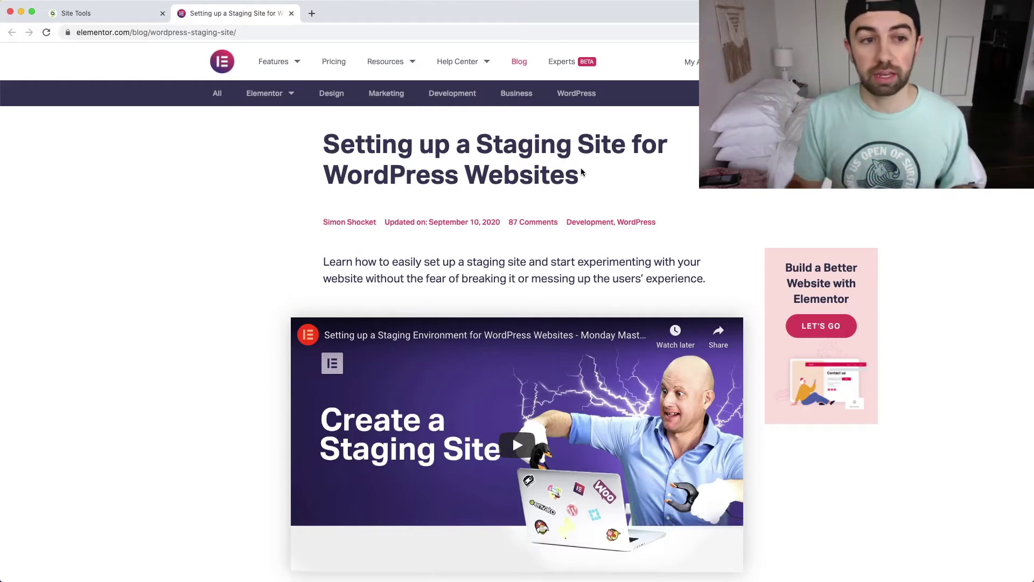
From the Staging page, load the Elementor Test Staging Site copy in a new tab.
click(111, 16)
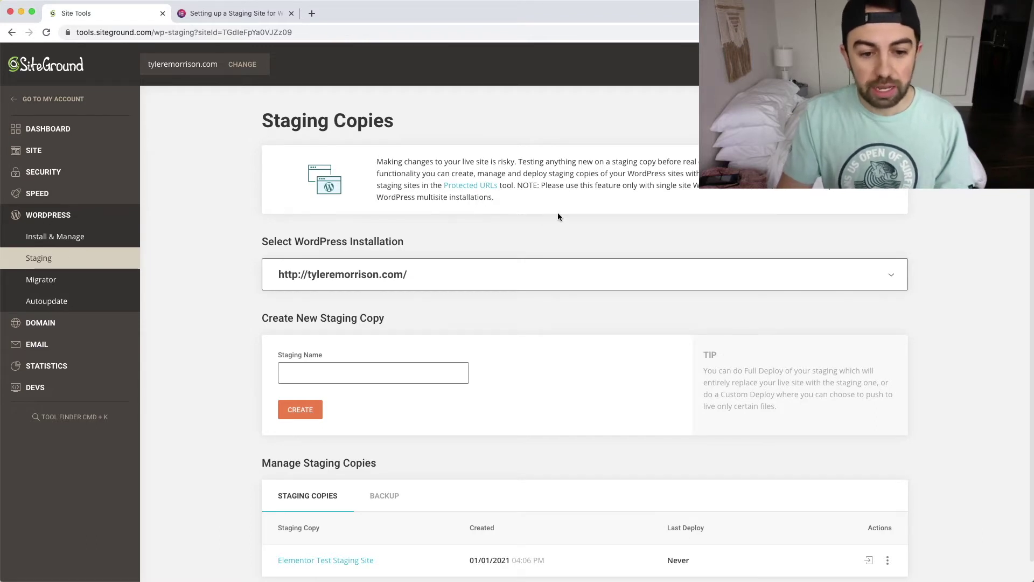
scroll(560, 217, down, 1)
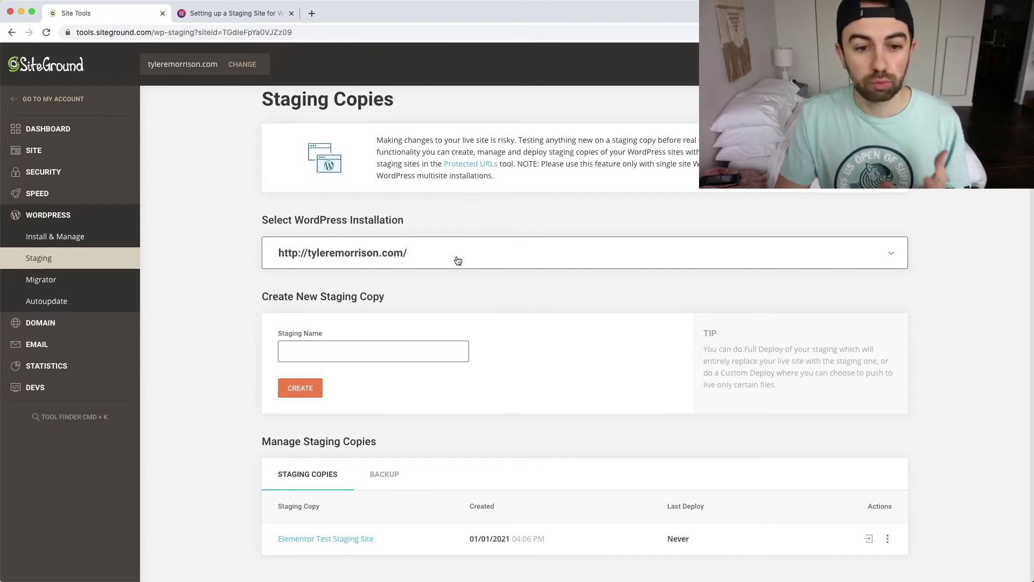
click(319, 356)
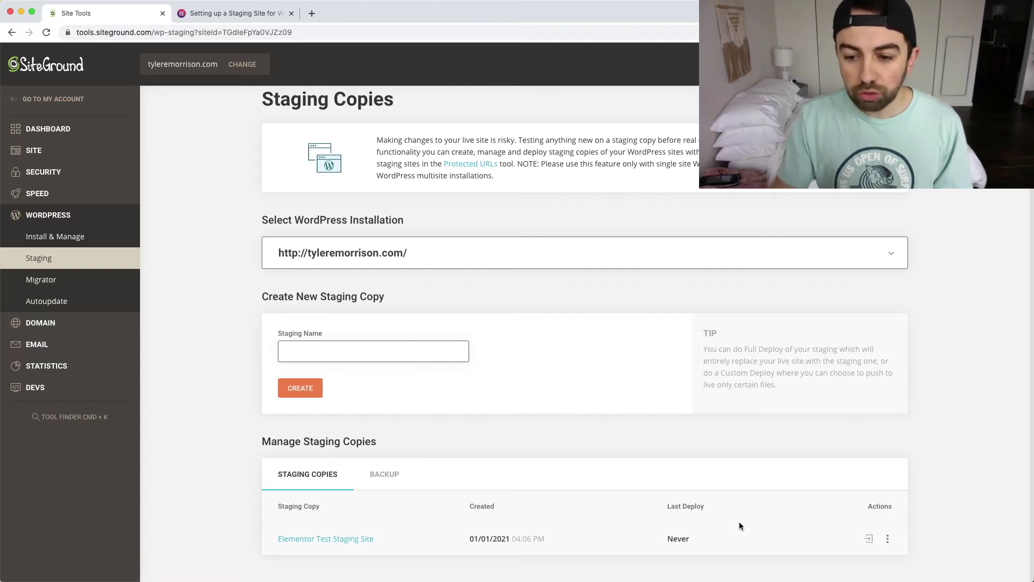
click(359, 539)
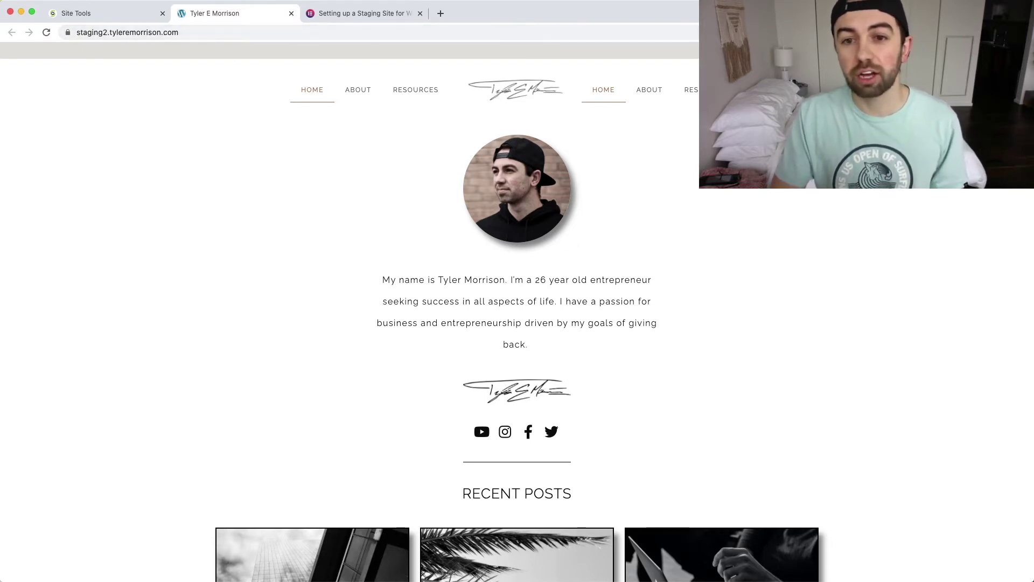
Append /admin to the staging2 site address to reach the WordPress admin Dashboard.
click(194, 32)
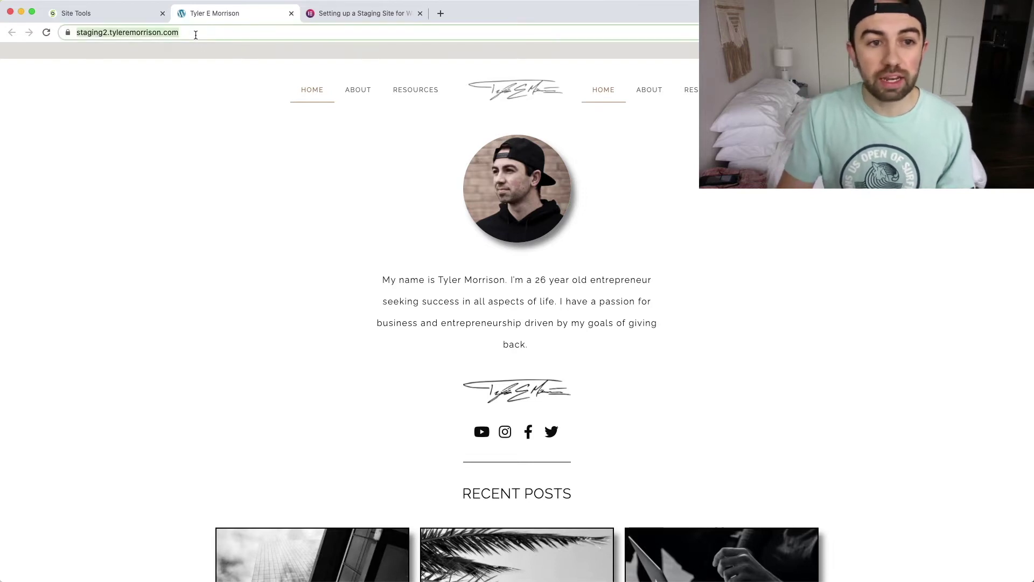
click(201, 34)
text(/admin)
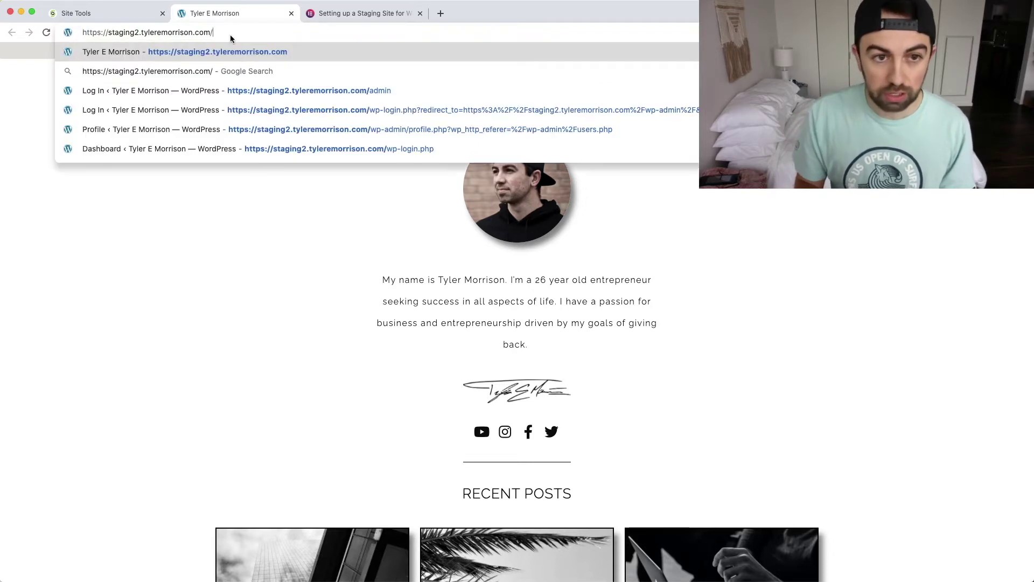
key(Return)
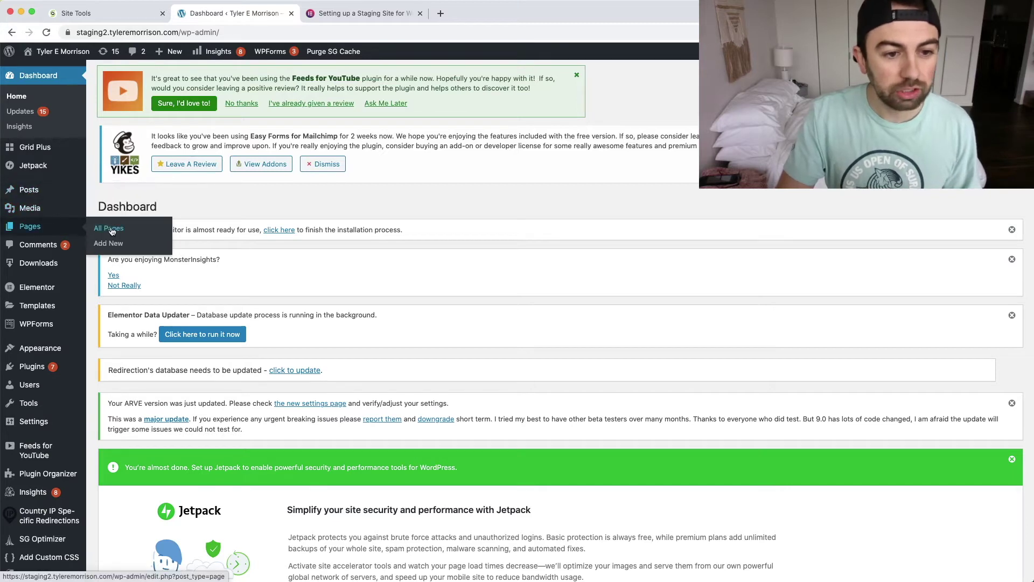
Stack the profile photo, signature and social icons in the Home page's left column.
click(111, 229)
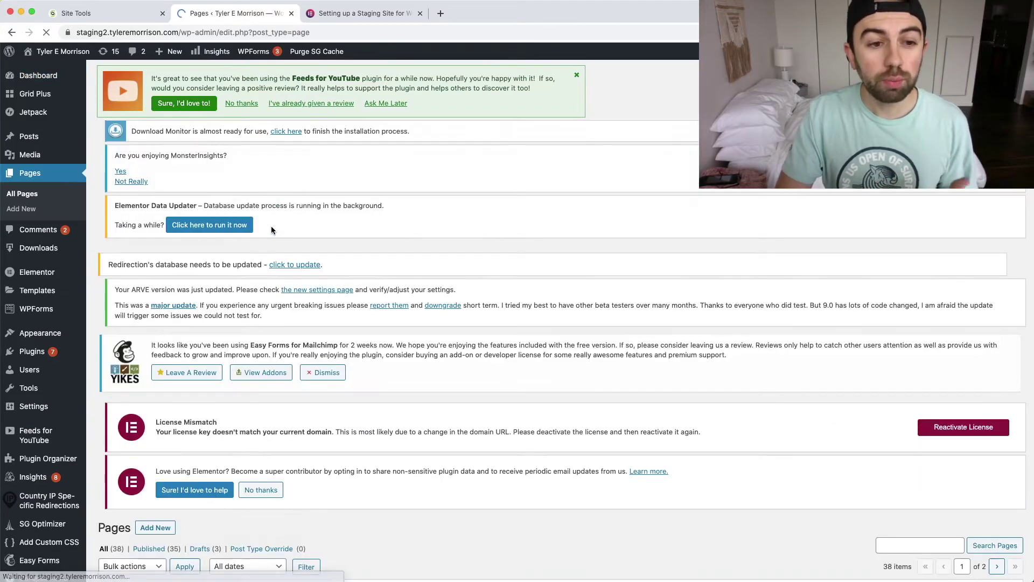
scroll(582, 237, down, 3)
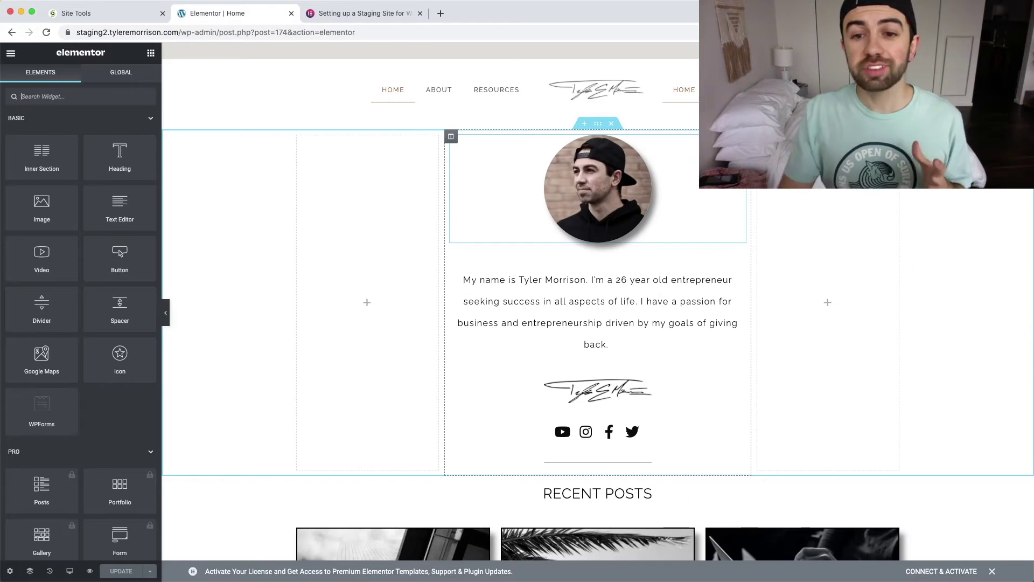
drag(598, 189, 358, 208)
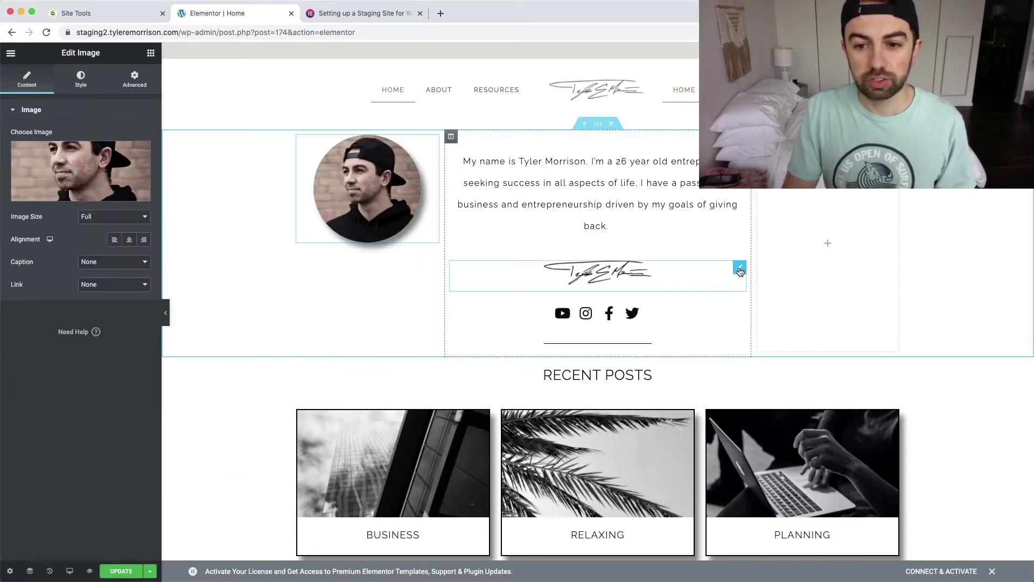
drag(740, 267, 377, 264)
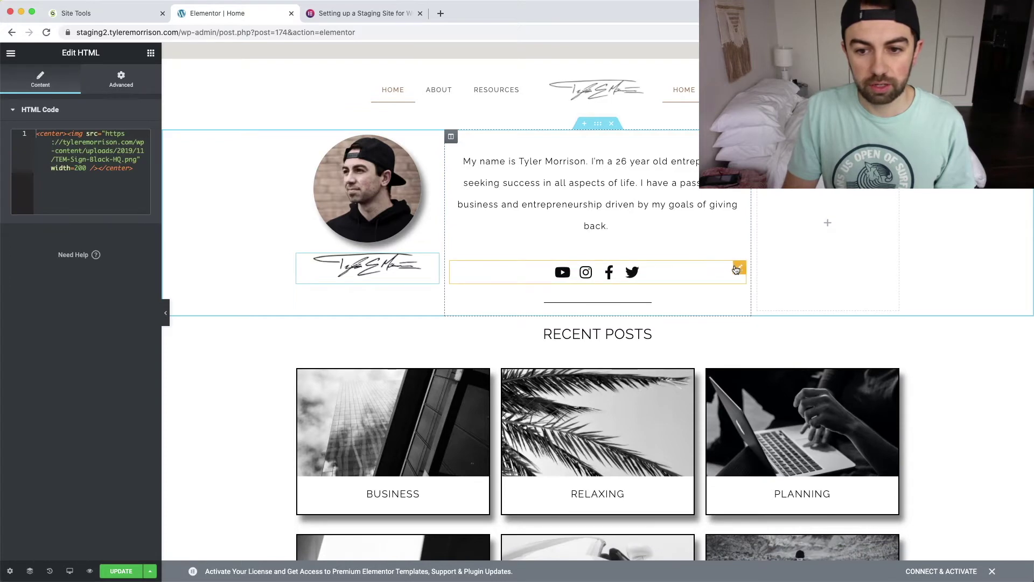
drag(739, 266, 388, 294)
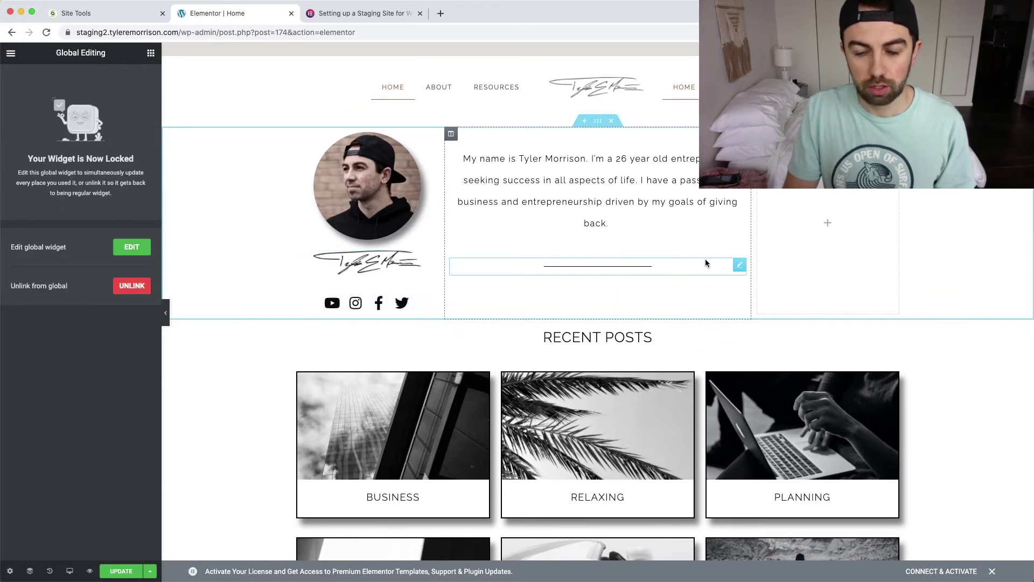
Delete the divider and empty right column, then update and preview the Home page.
right_click(740, 264)
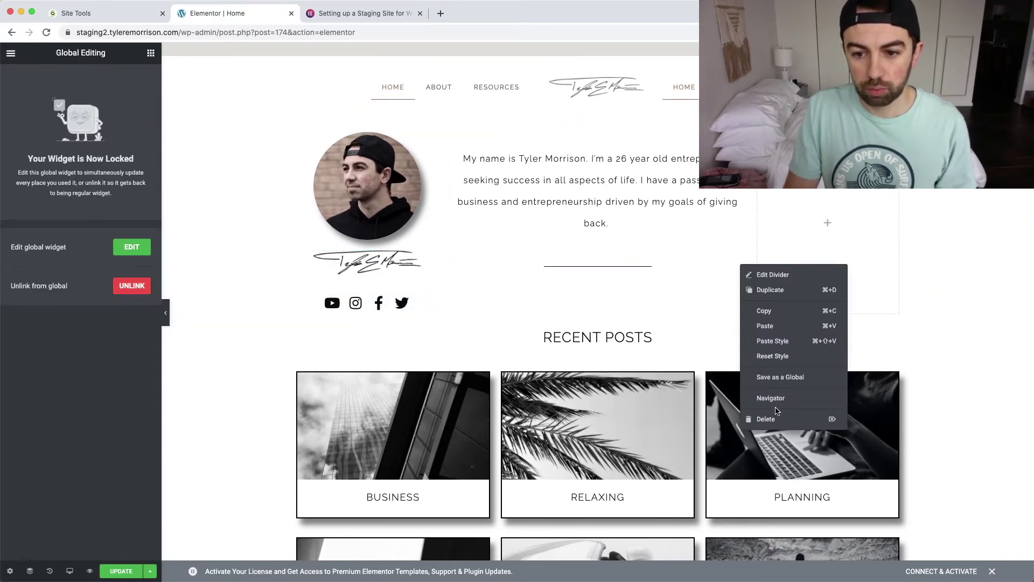
click(771, 418)
right_click(760, 235)
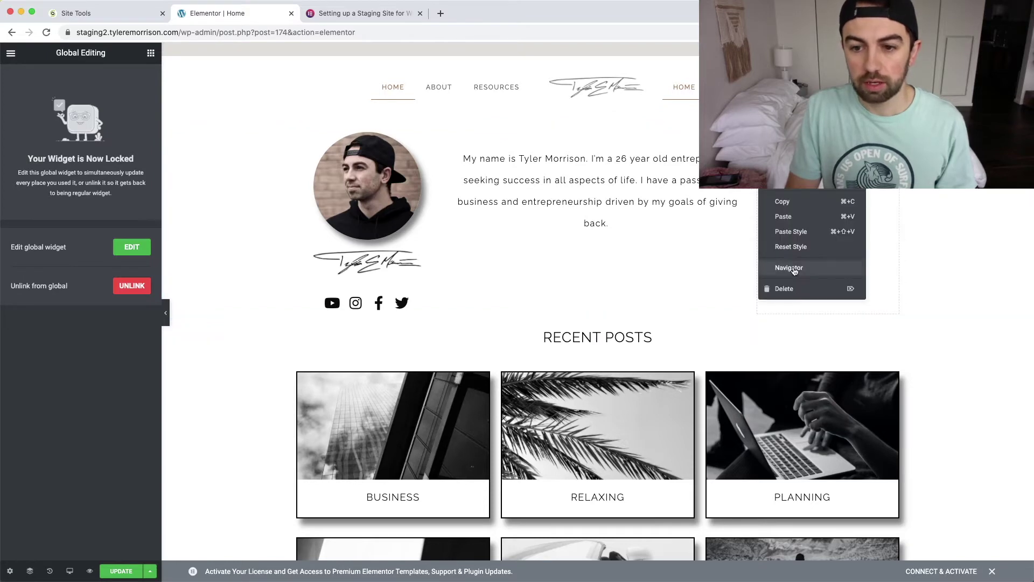
click(792, 289)
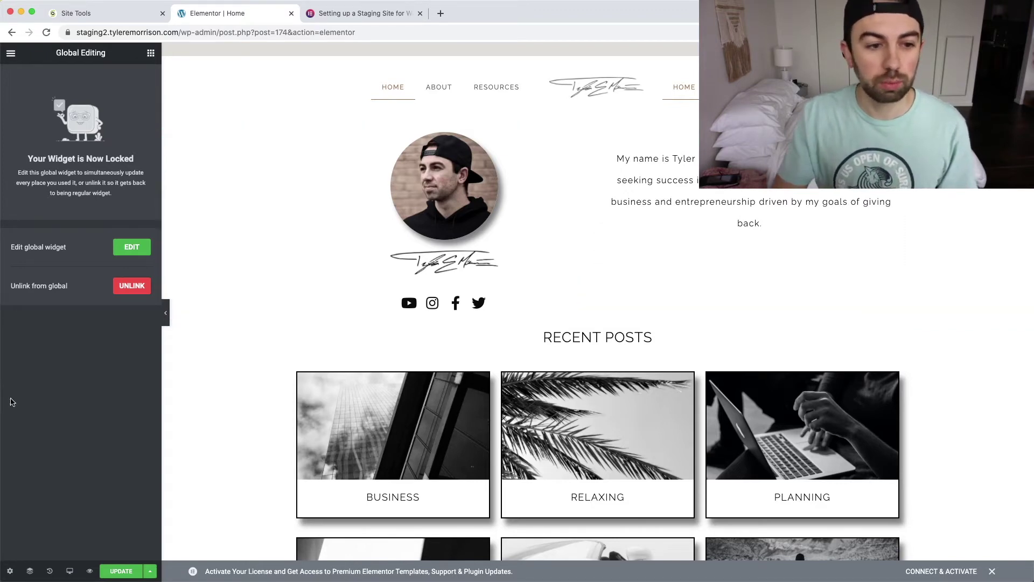
click(121, 571)
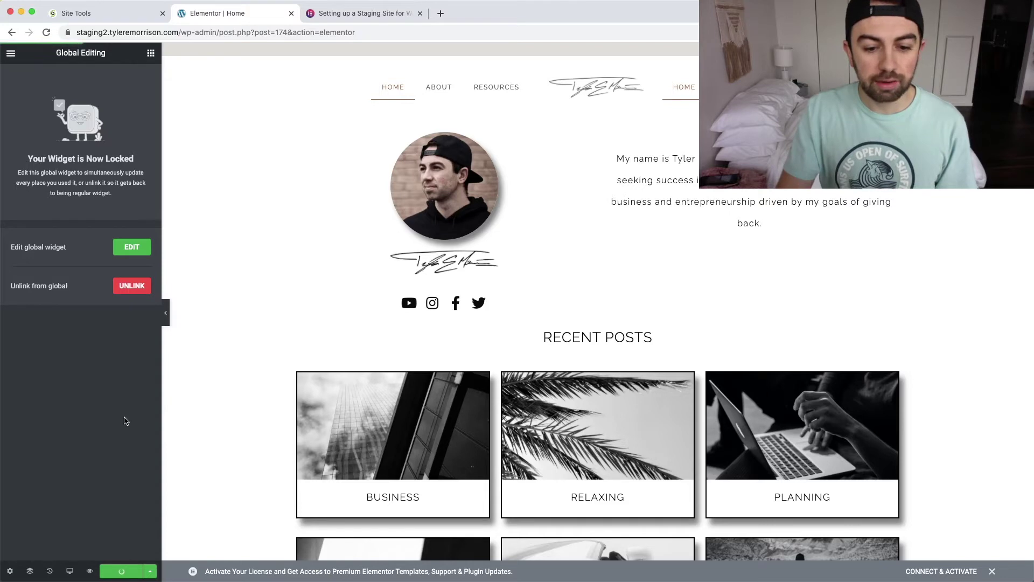
click(90, 571)
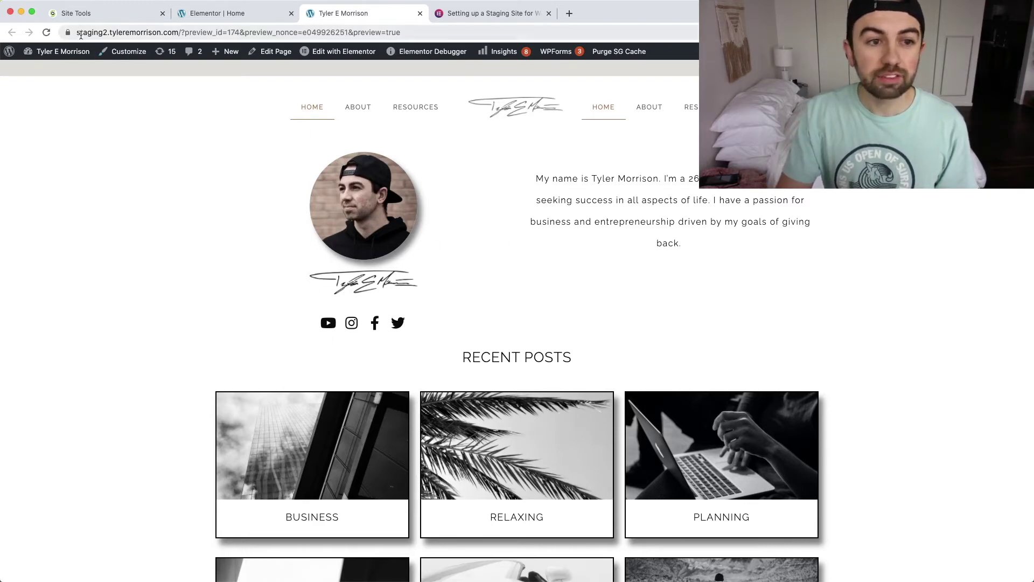
Review the staging preview, then load the live site at tyleremorrison.com.
drag(77, 32, 179, 34)
click(127, 214)
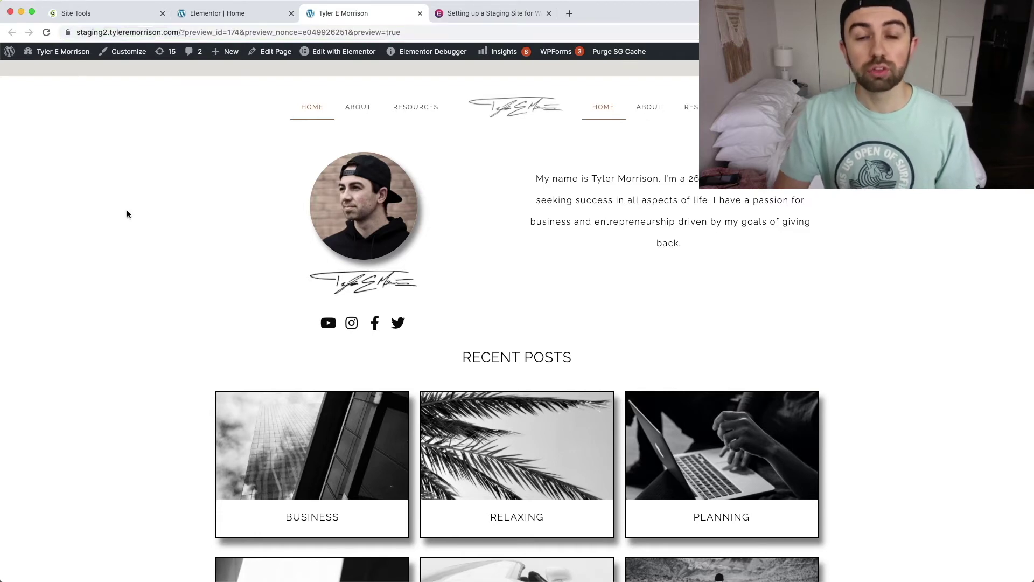
scroll(127, 213, down, 2)
scroll(127, 214, up, 2)
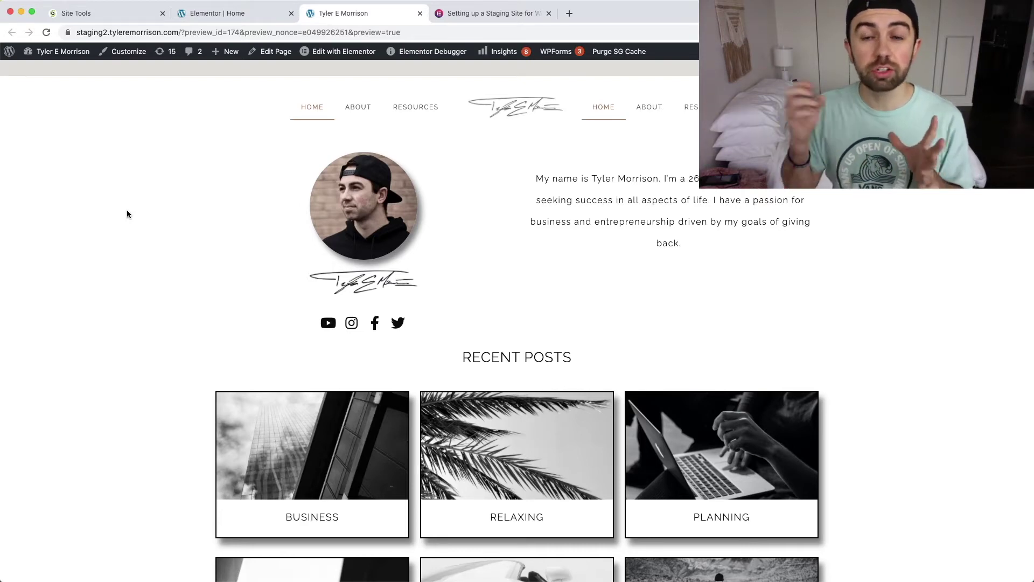
click(221, 33)
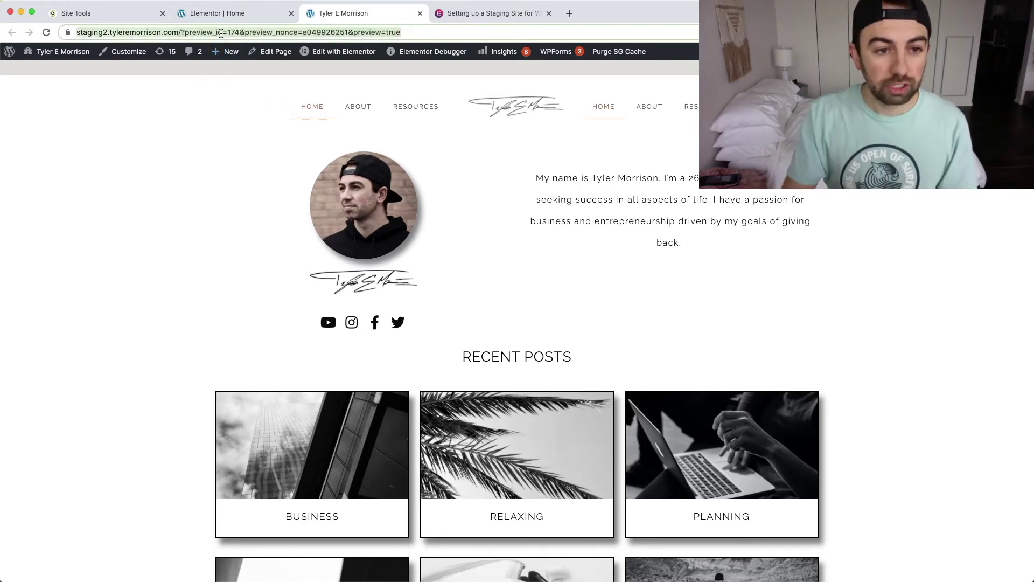
text(tyler)
key(Return)
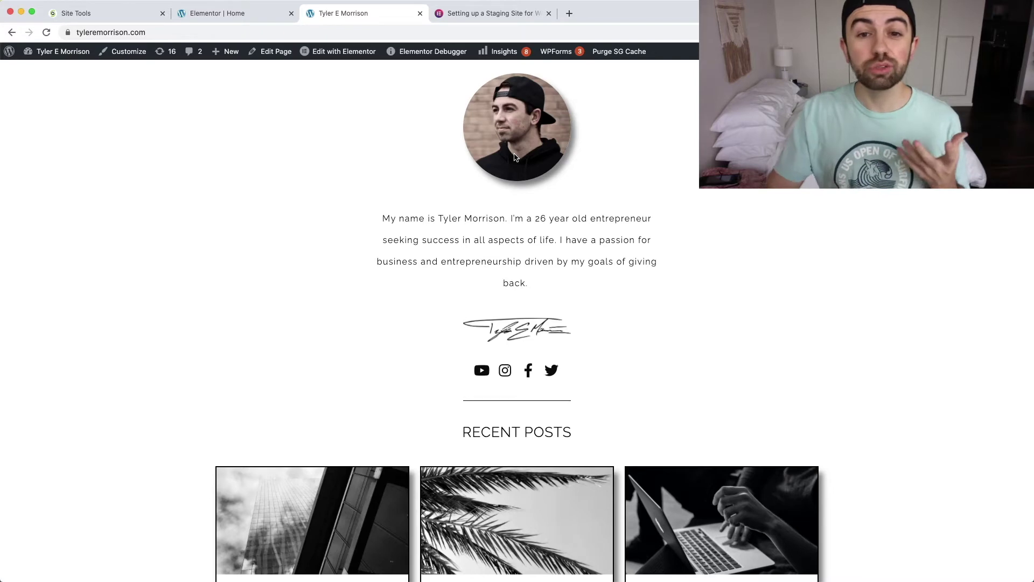
Insert 'staging2.' before the domain to reload the staging copy.
click(81, 32)
key(Left)
text(stagin)
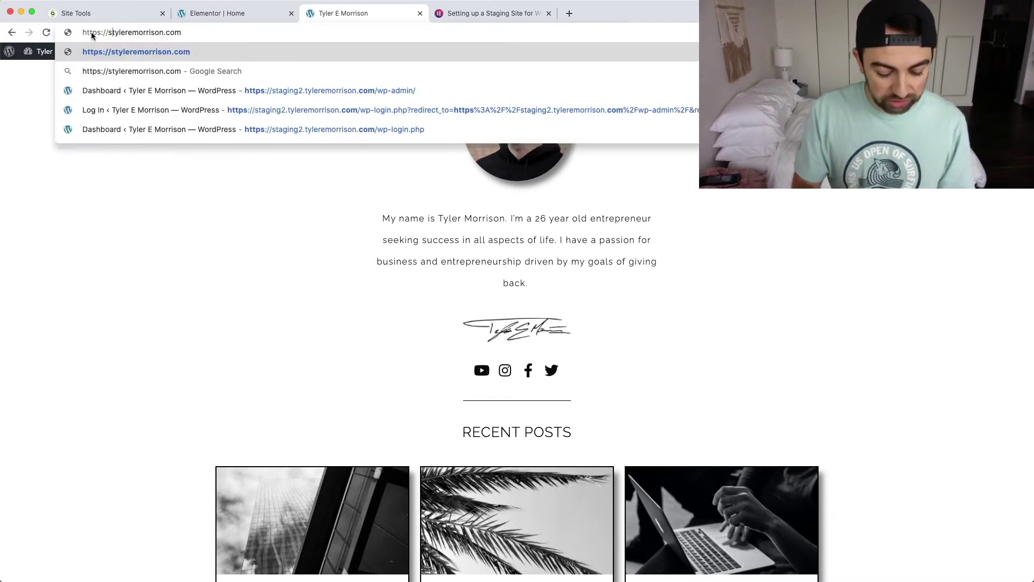
text(g2.)
key(Return)
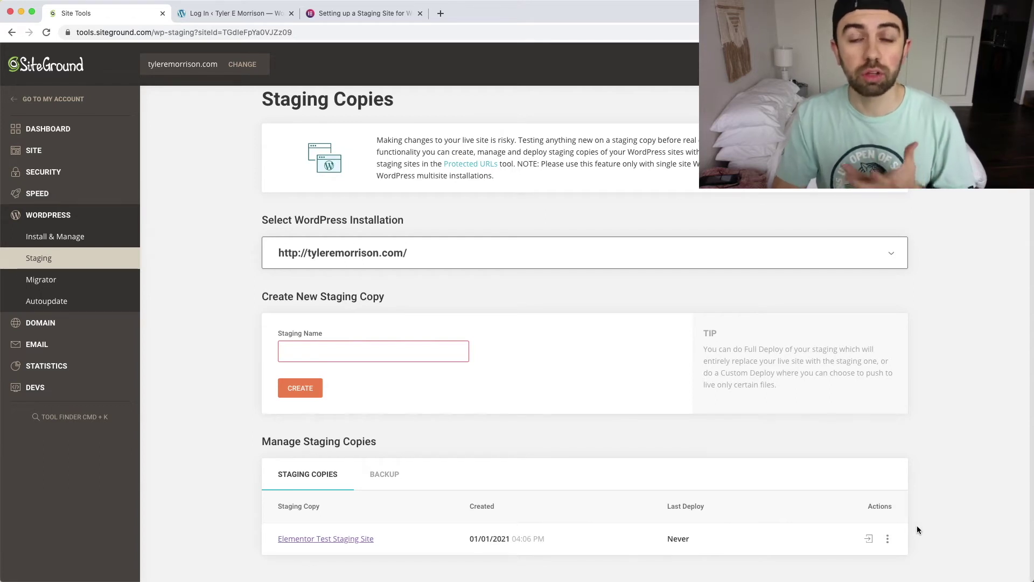
Show the three-dot Actions menu beside Elementor Test Staging Site.
click(889, 539)
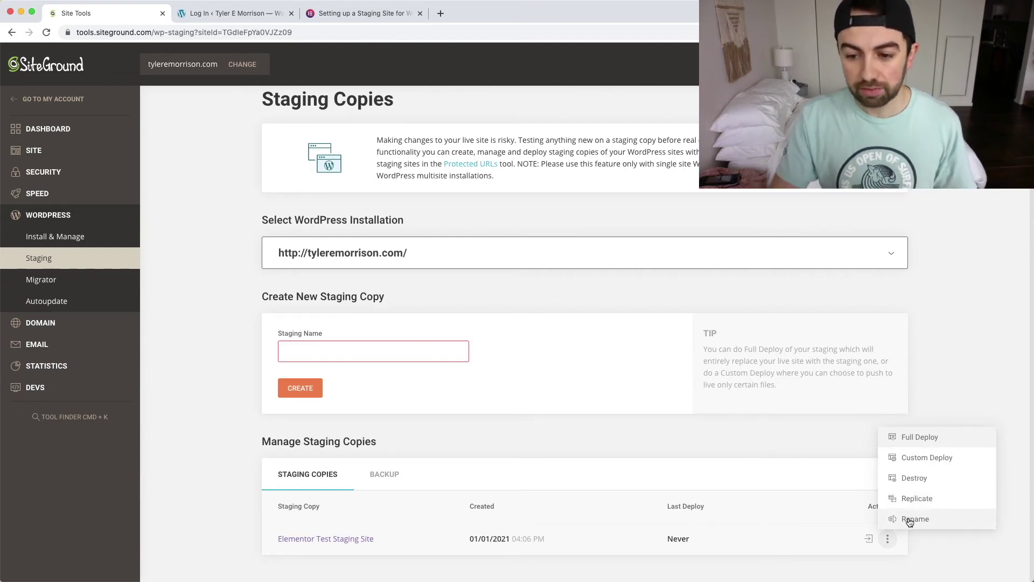
Dismiss the Elementor Test Staging Site Actions dropdown.
click(952, 559)
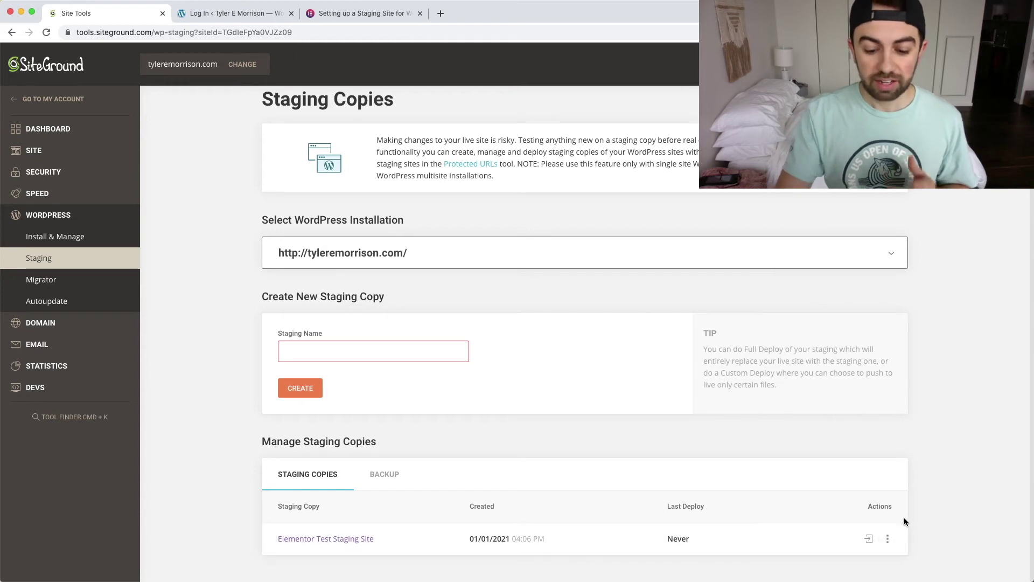